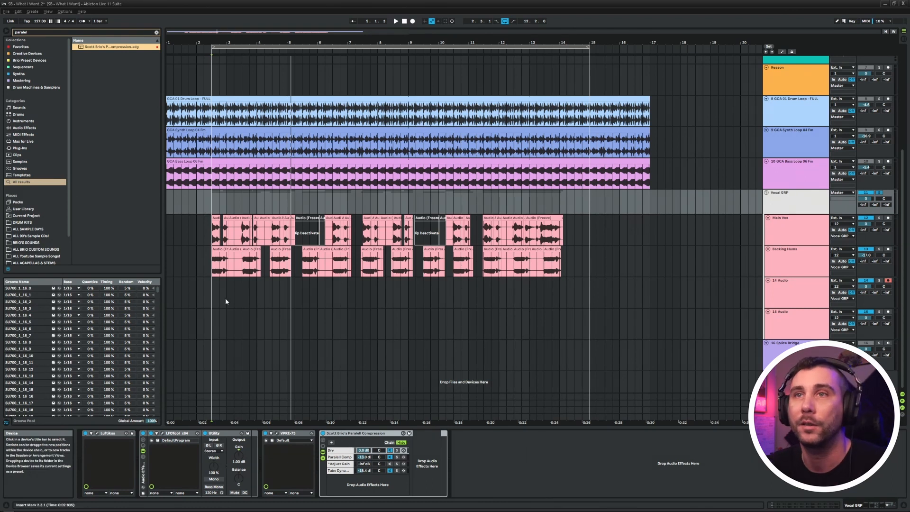
Play the loop and compare the vocal group with its parallel compression rack bypassed and active
left_click(323, 433)
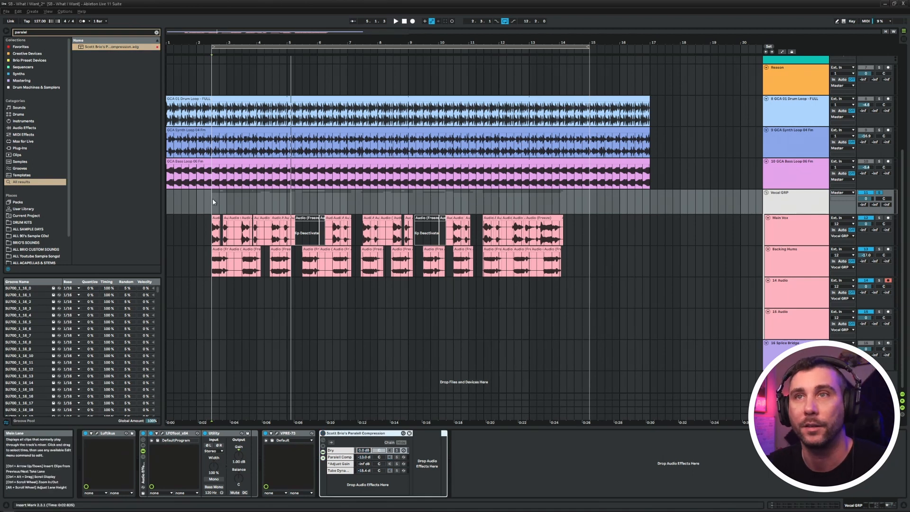
key("space")
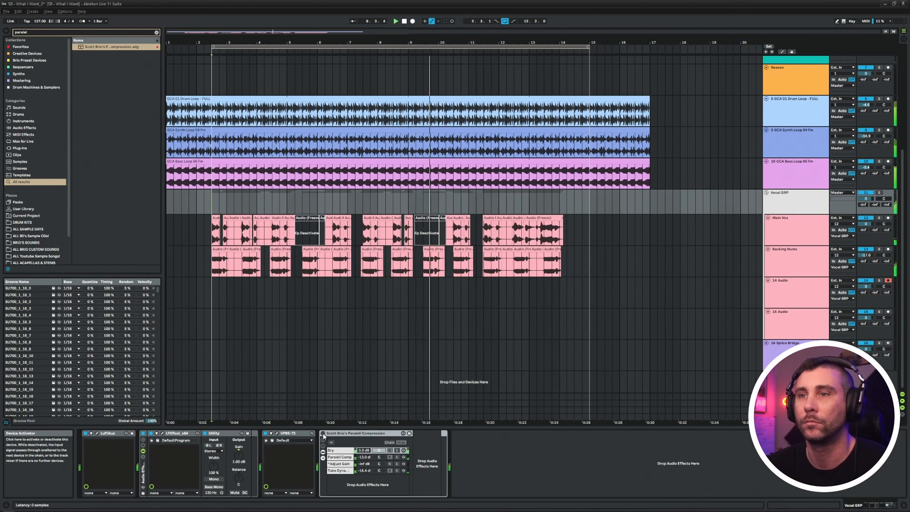
left_click(324, 433)
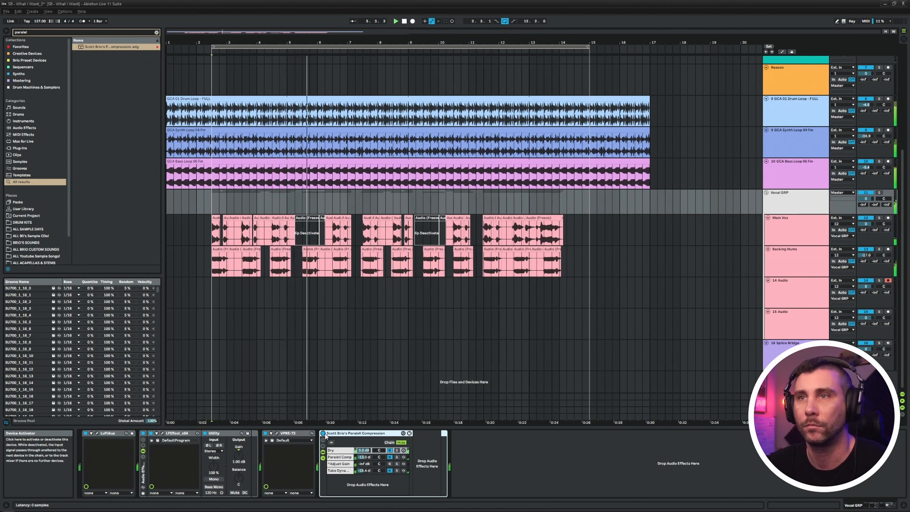
left_click(323, 433)
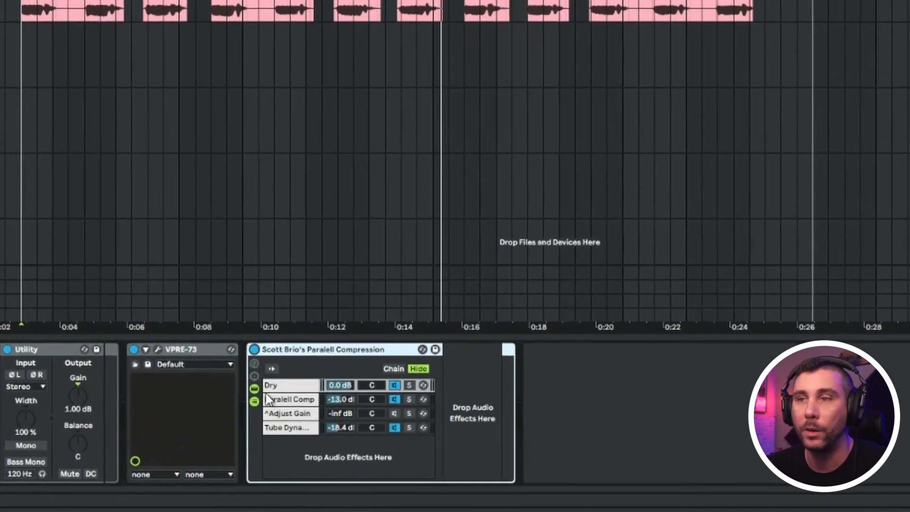
Inspect the Dry and Paralell Comp chains, and lower the Paralell Comp chain's volume while the vocals play
left_click(284, 383)
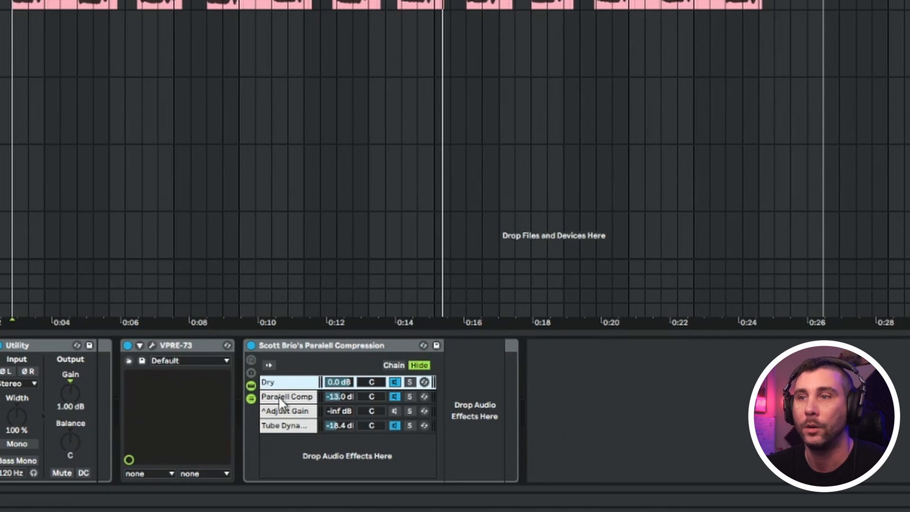
left_click(291, 396)
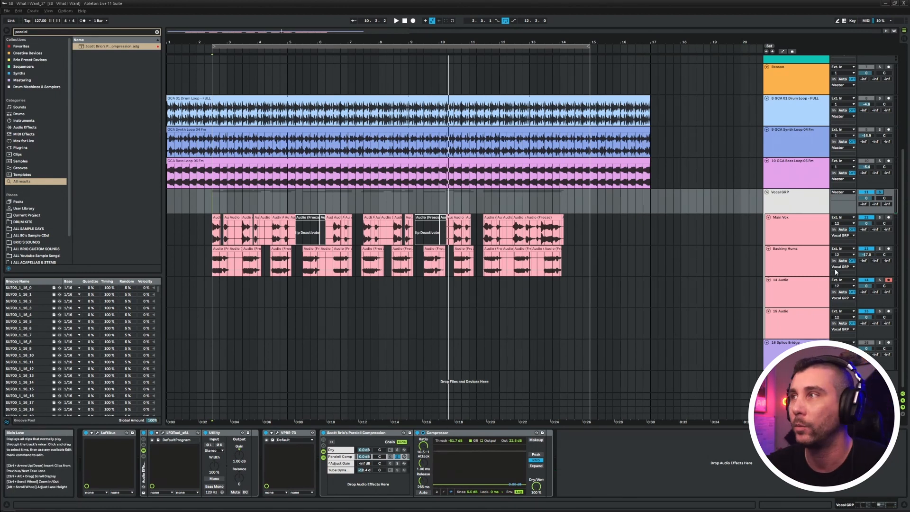
key("Delete")
key("space")
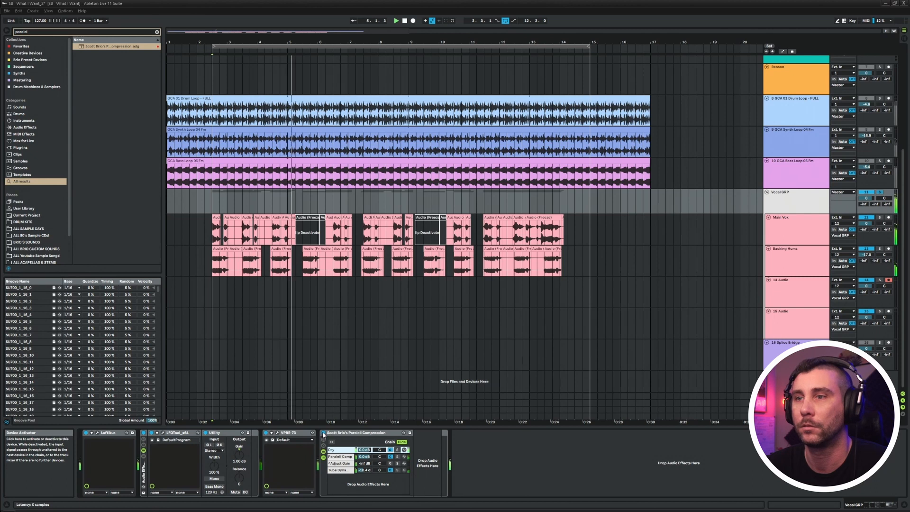
left_click_drag(365, 456, 365, 484)
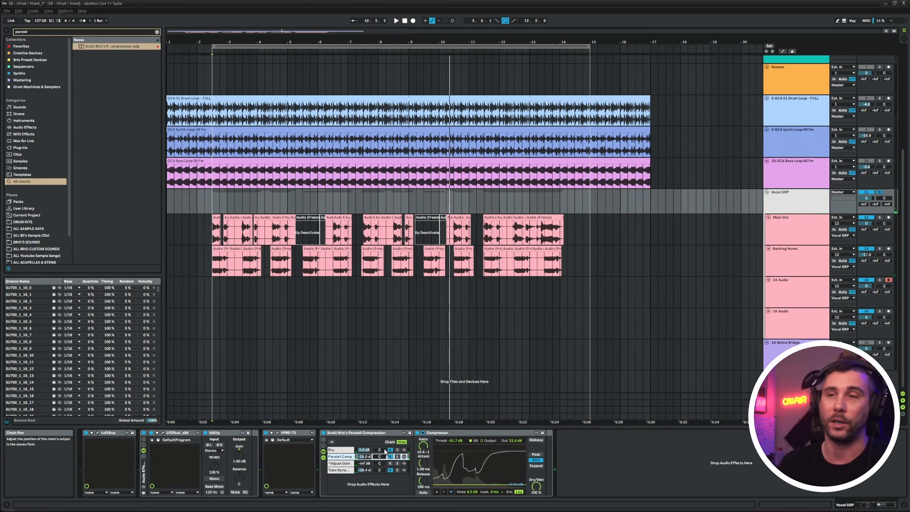
Inspect the Adjust Gain and tube chains, raise the tube chain's volume during playback, and solo the Dry and tube chains in turn
left_click(348, 464)
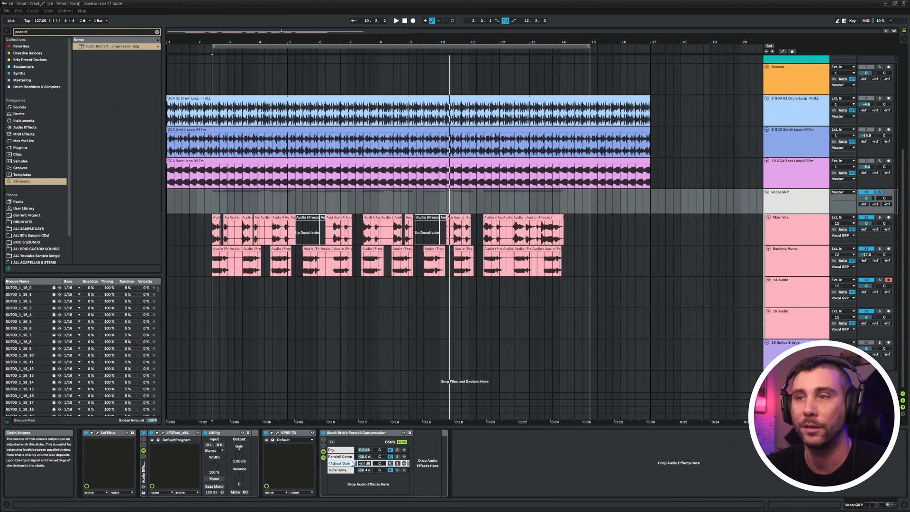
left_click(344, 471)
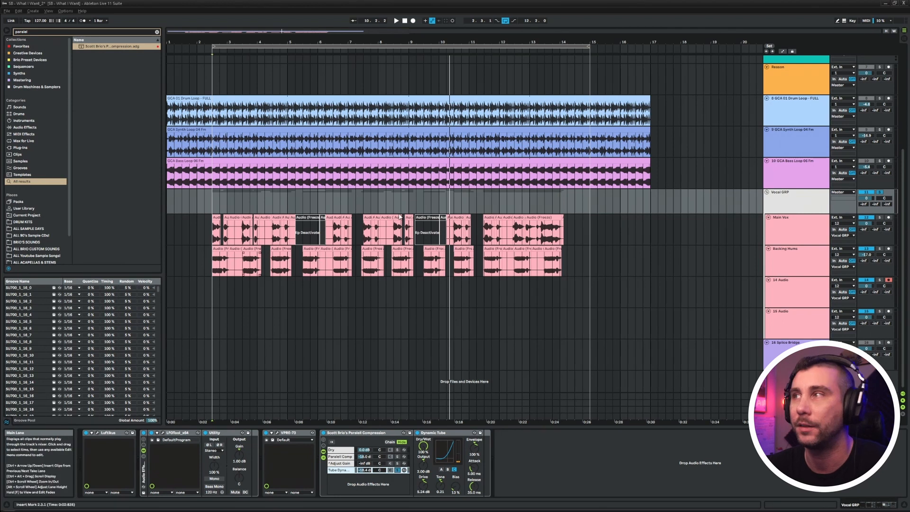
key("space")
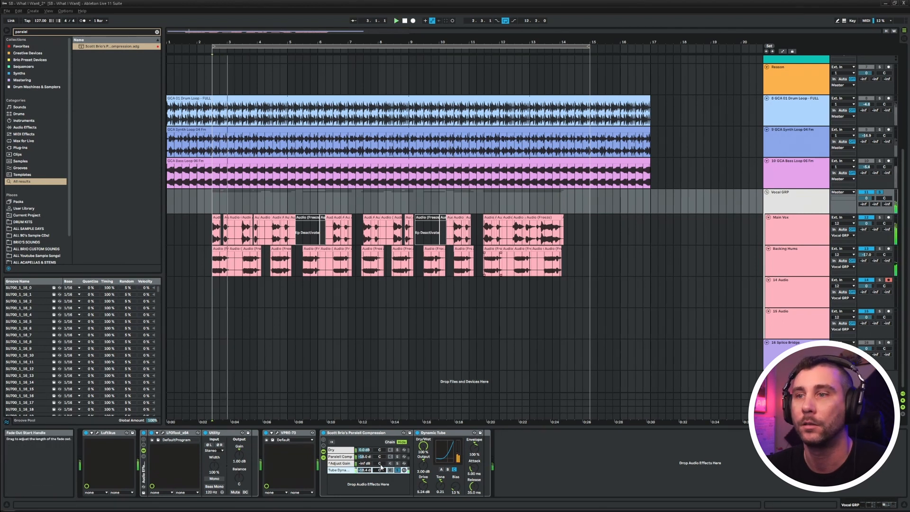
left_click_drag(365, 471, 365, 446)
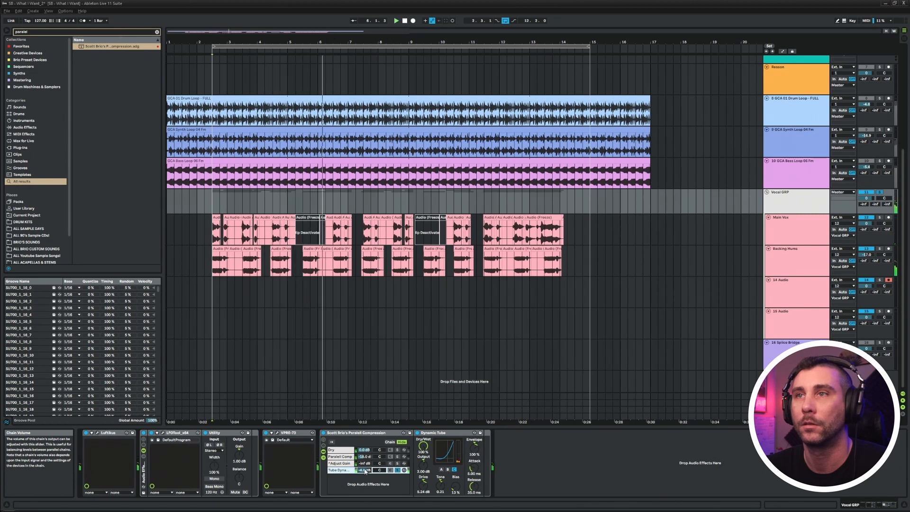
left_click(397, 450)
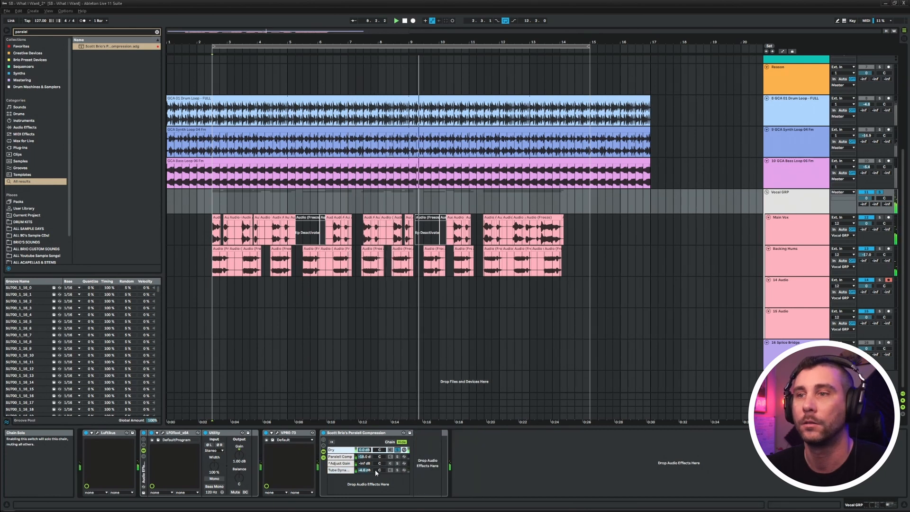
left_click(397, 470)
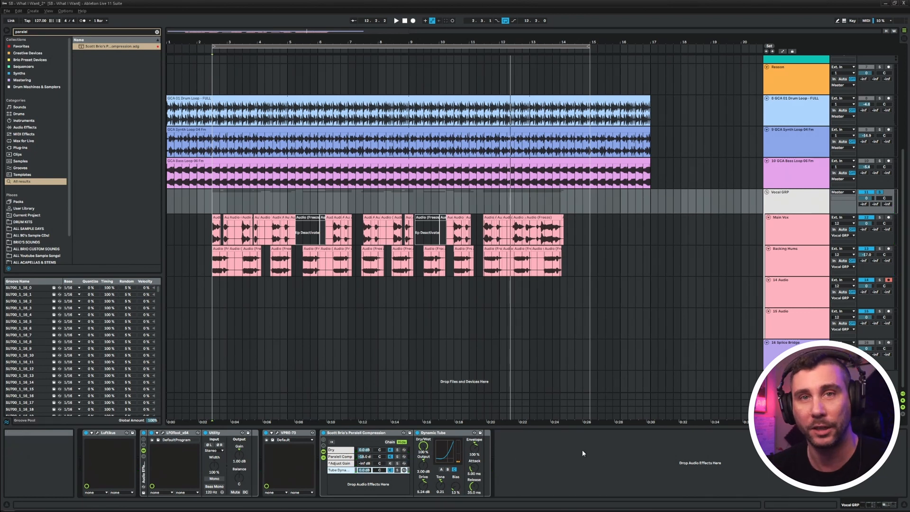
Delete the existing parallel compression rack from the Vocal GRP track and add a Compressor from the favorites after VPRE-73
left_click(361, 433)
key("Delete")
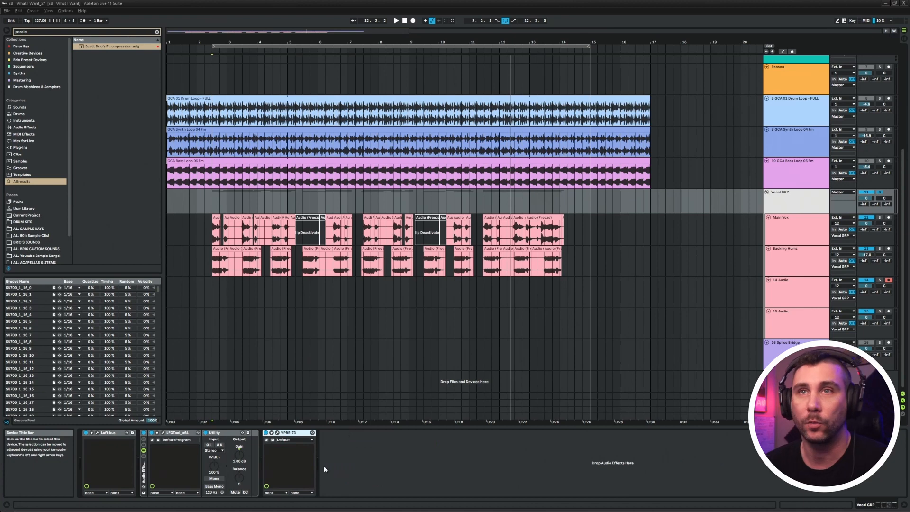
left_click(157, 32)
left_click(27, 47)
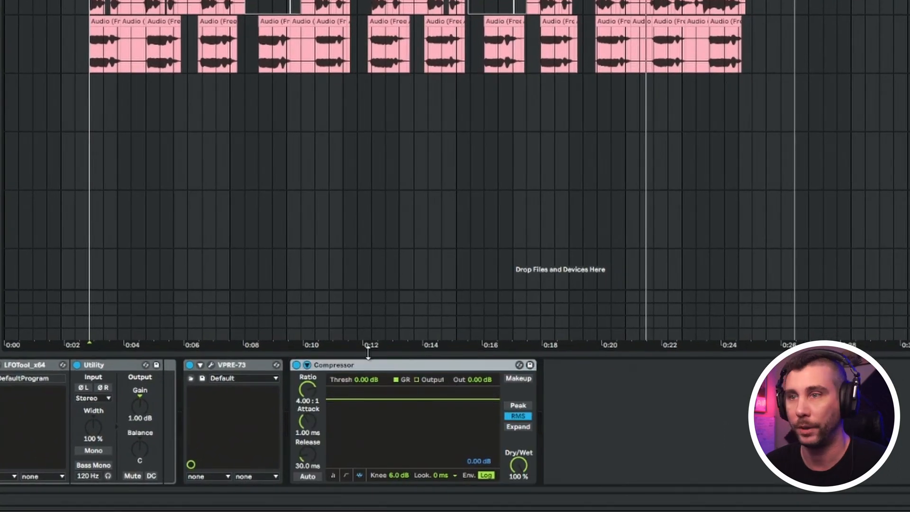
Group the Compressor into an Audio Effect Rack and rename its chain Paralell Comp
left_click(316, 365)
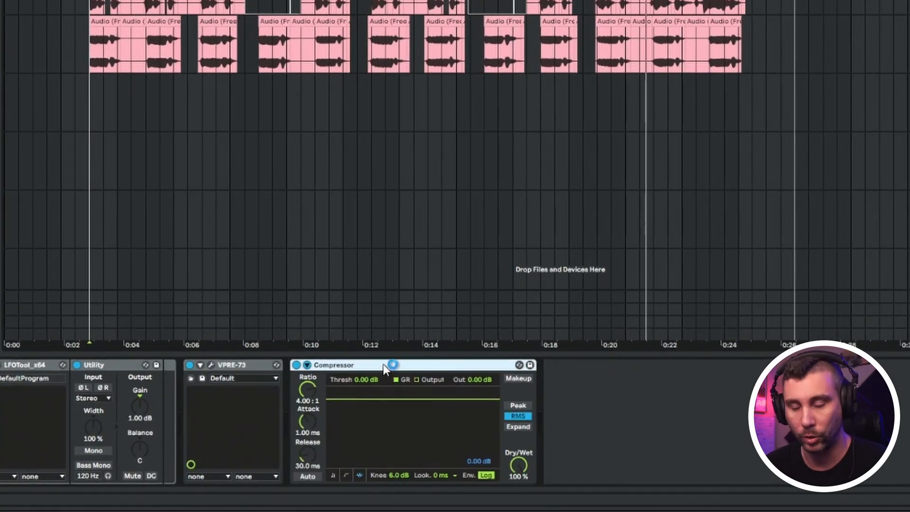
key("ctrl+g")
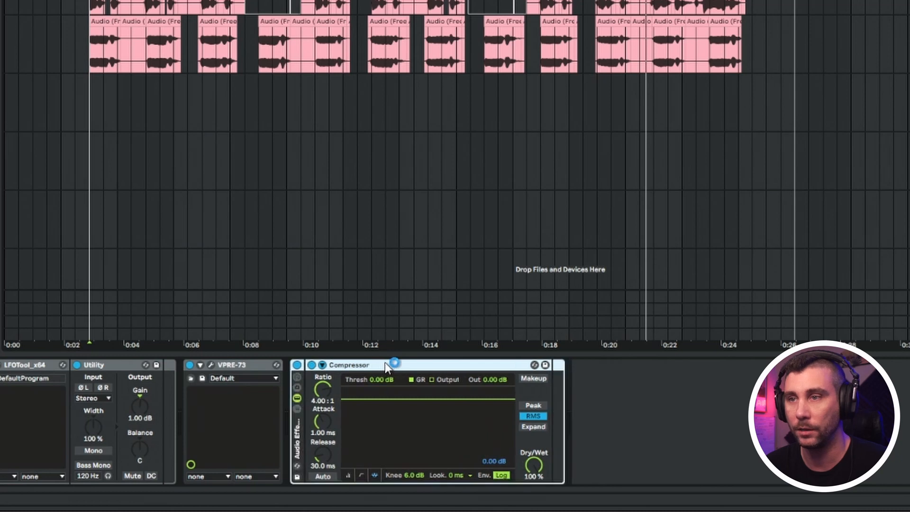
left_click(297, 409)
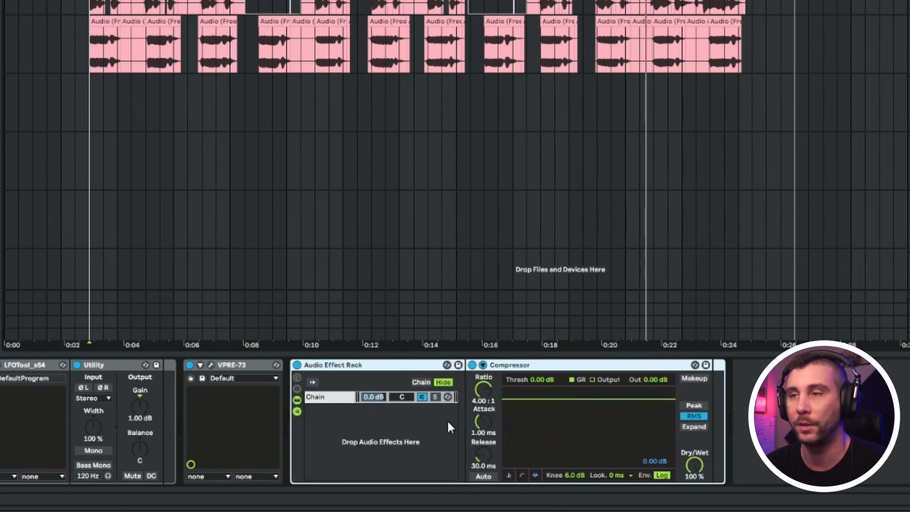
left_click(322, 398)
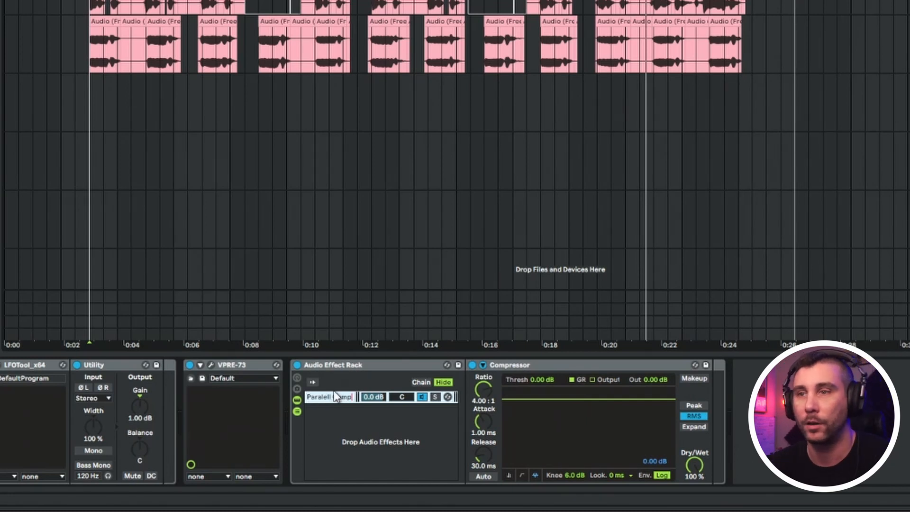
Create a second chain in the rack, name it Dry, and move it above Paralell Comp
right_click(332, 420)
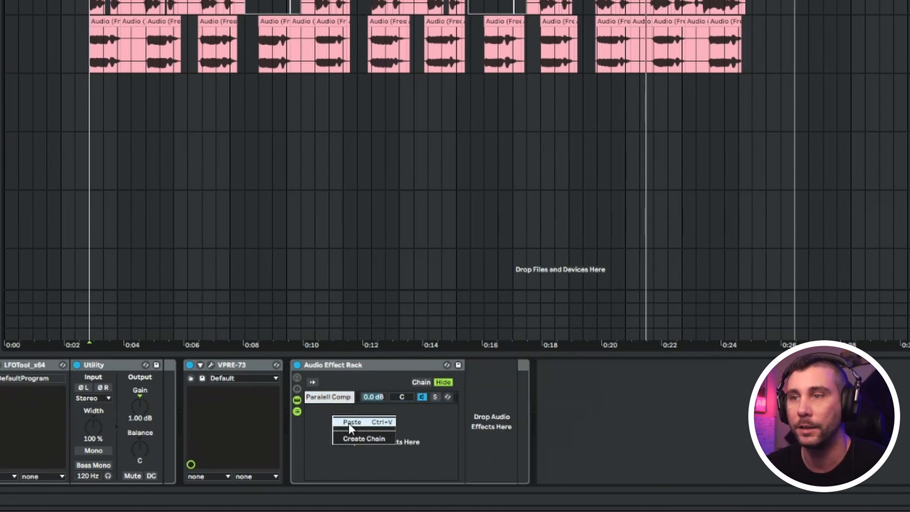
left_click(357, 438)
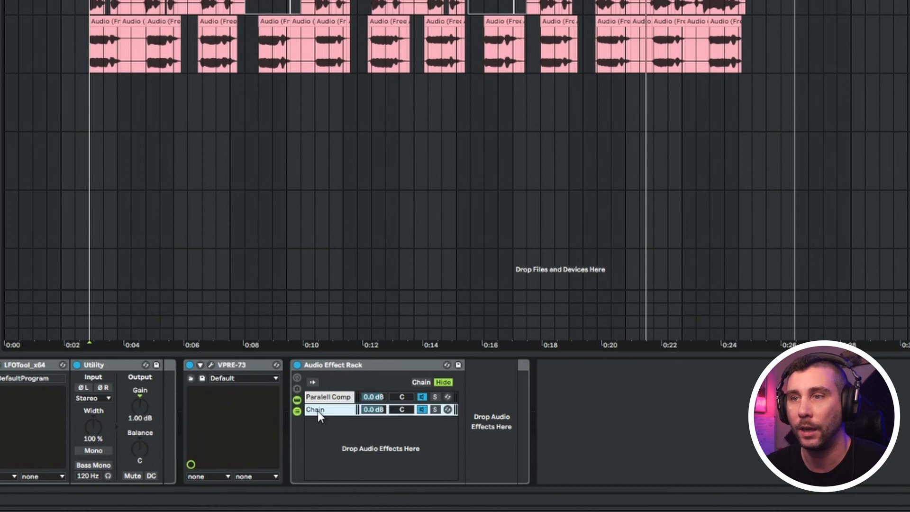
key("ctrl+r")
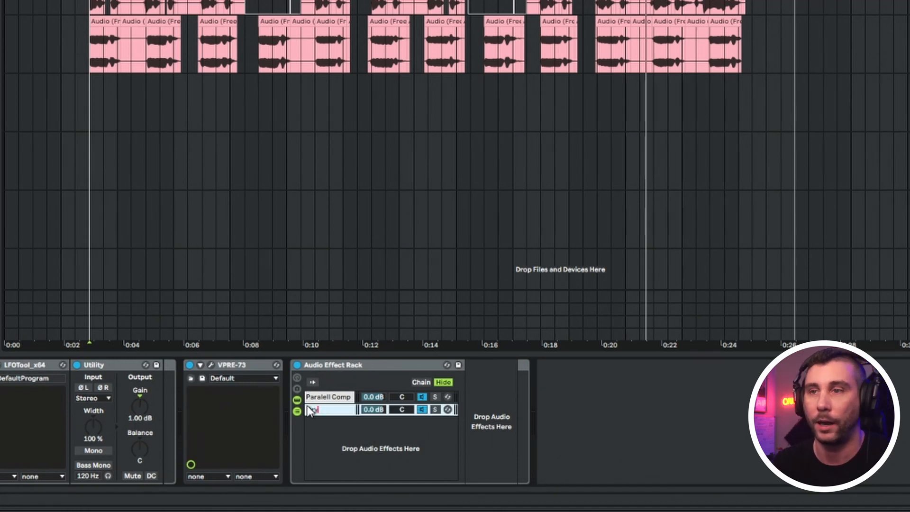
left_click_drag(312, 408, 324, 397)
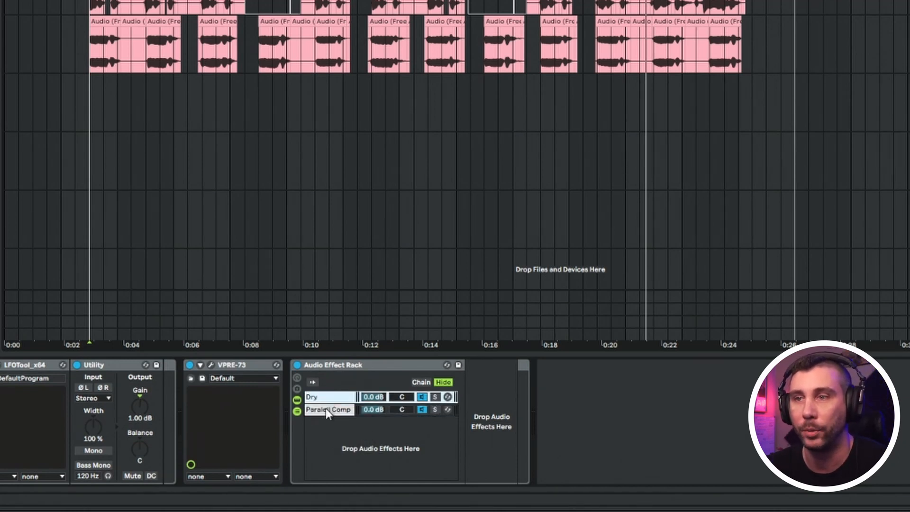
Set the Paralell Comp chain's Compressor to ratio 10.5:1, release 217 ms, output 15.8 dB and threshold -41.5 dB, checking it during playback
left_click(328, 410)
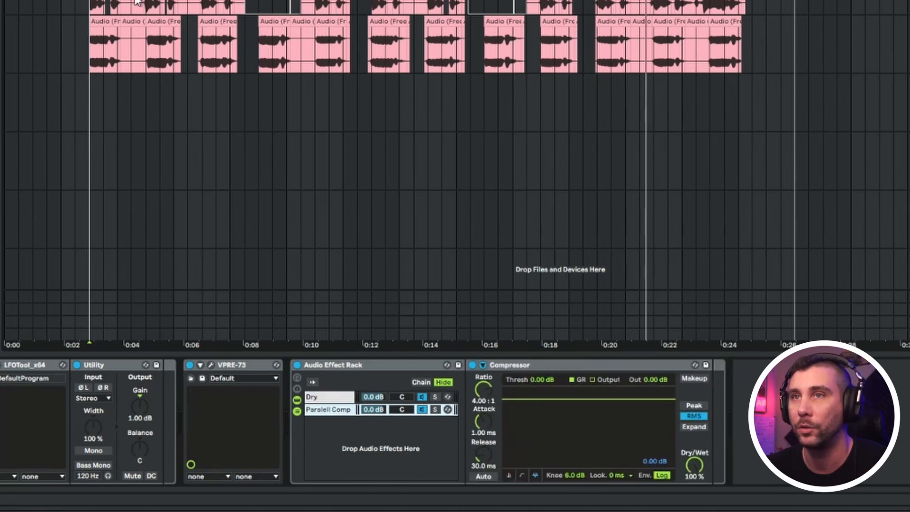
left_click_drag(484, 390, 483, 377)
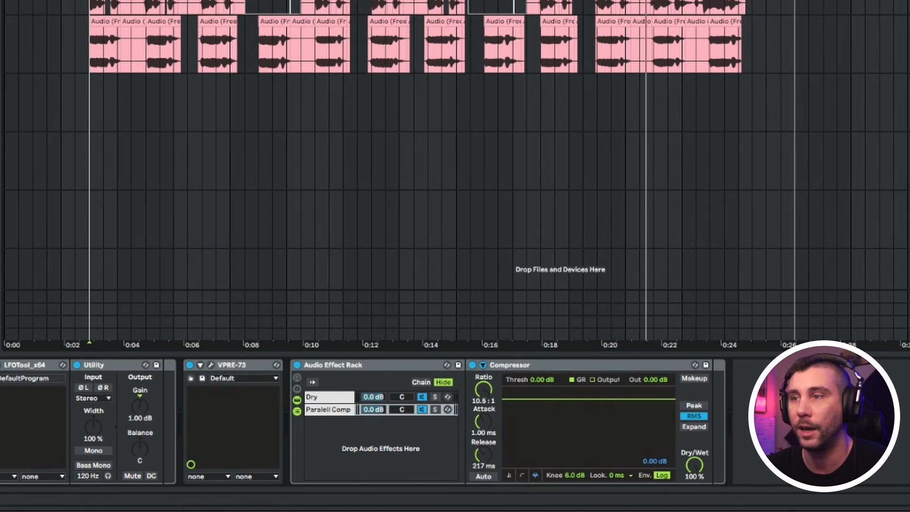
left_click_drag(652, 377, 652, 360)
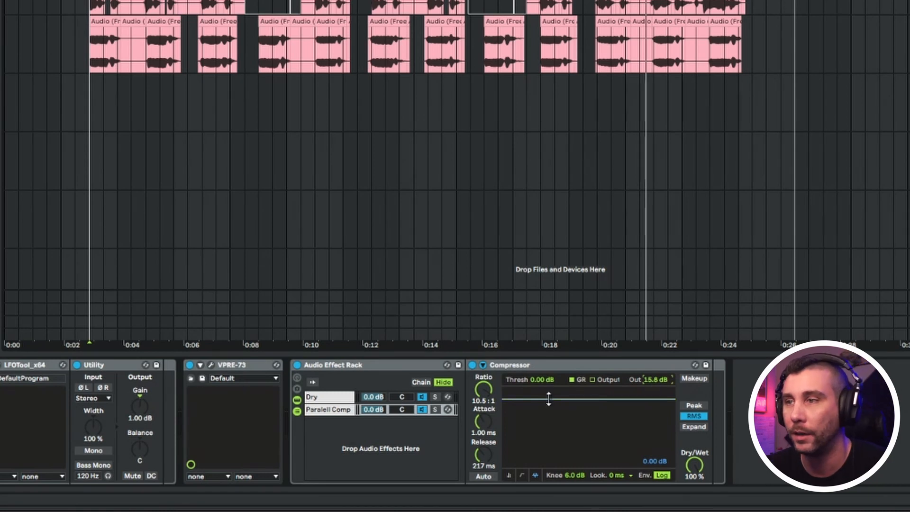
left_click_drag(588, 398, 588, 455)
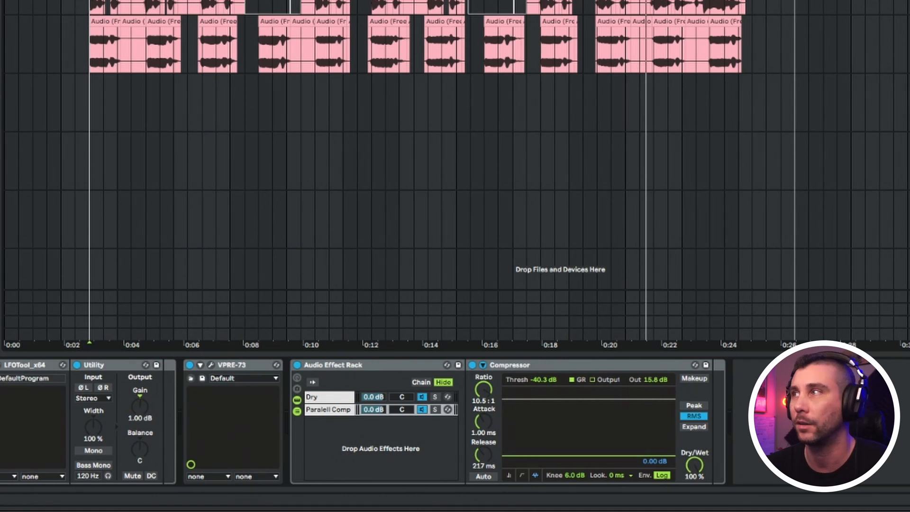
key("space")
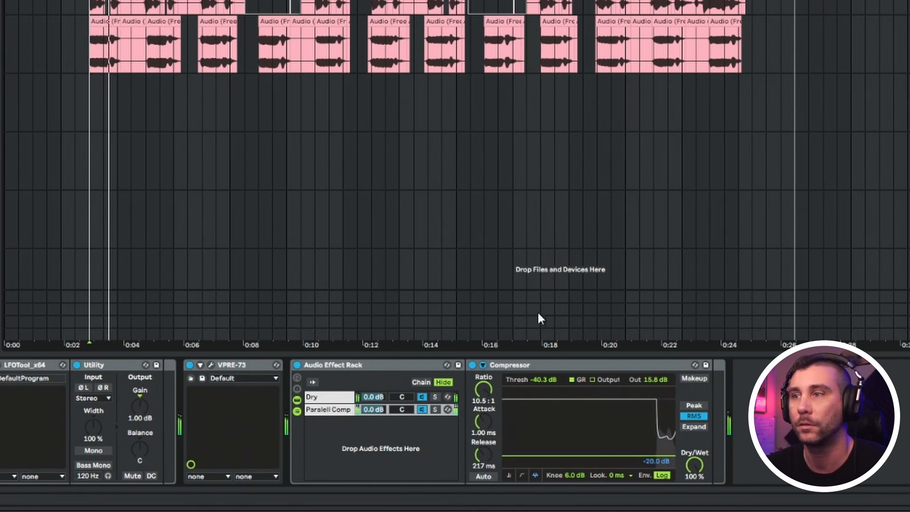
left_click_drag(553, 456, 553, 457)
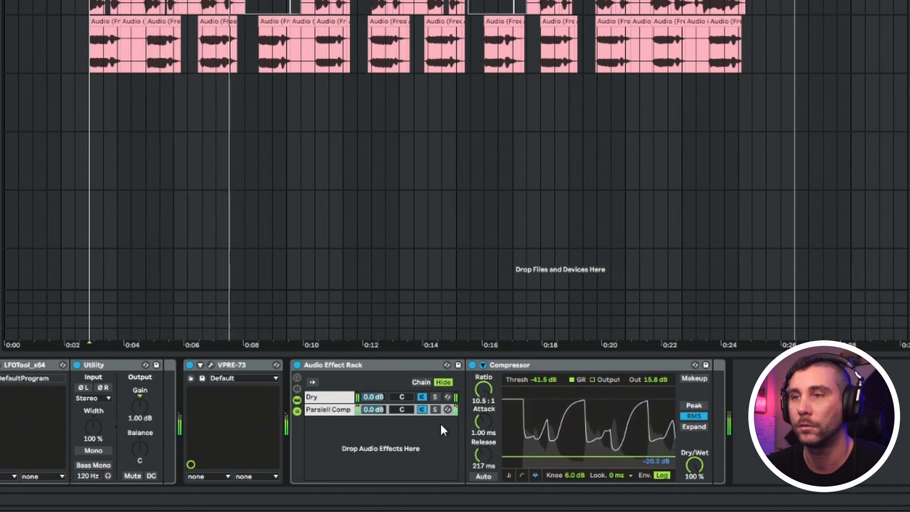
key("space")
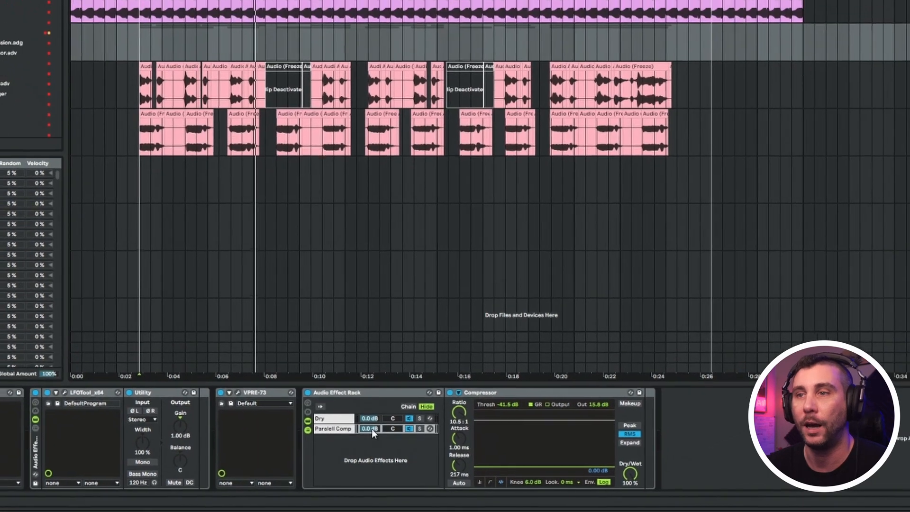
Lower the Paralell Comp chain's volume to -15.0 dB and compare the rack bypassed and active while the vocals play
left_click_drag(372, 429, 372, 450)
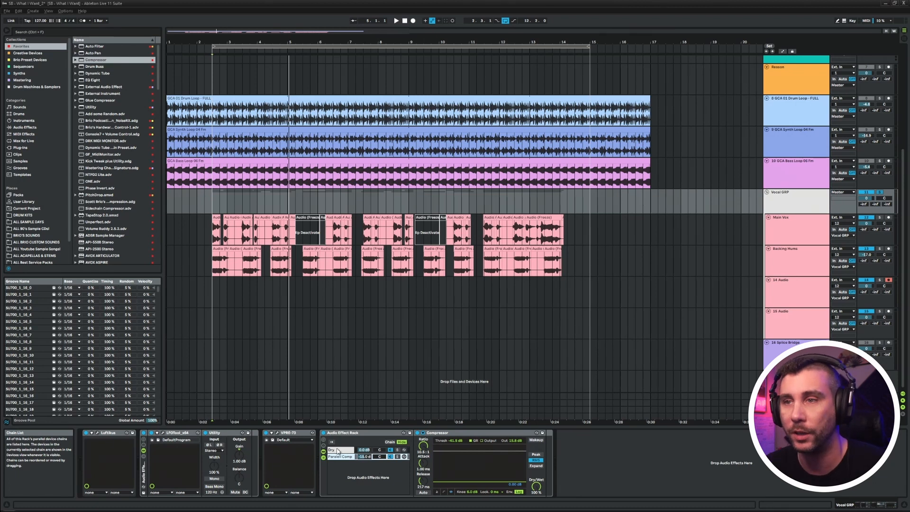
left_click(323, 433)
key("space")
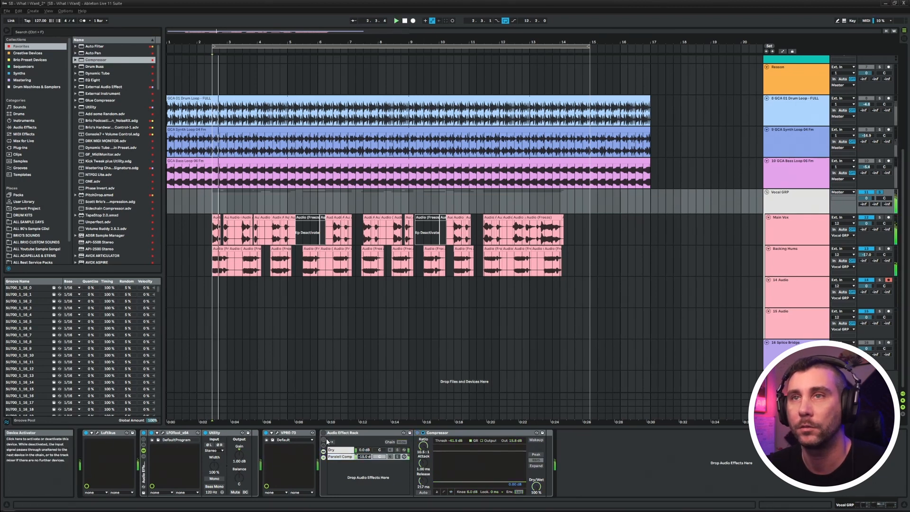
left_click(323, 433)
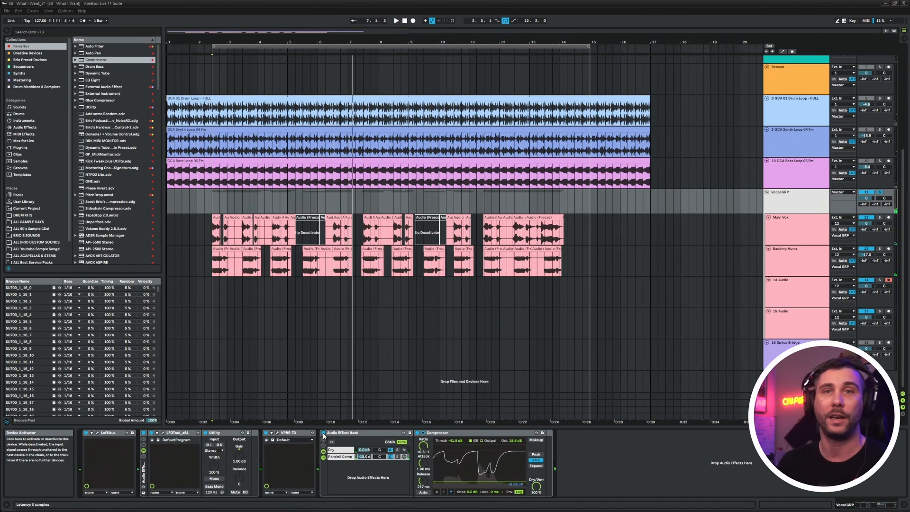
Create a third chain below Paralell Comp in the Audio Effect Rack and load Dynamic Tube on it
right_click(344, 468)
left_click(342, 478)
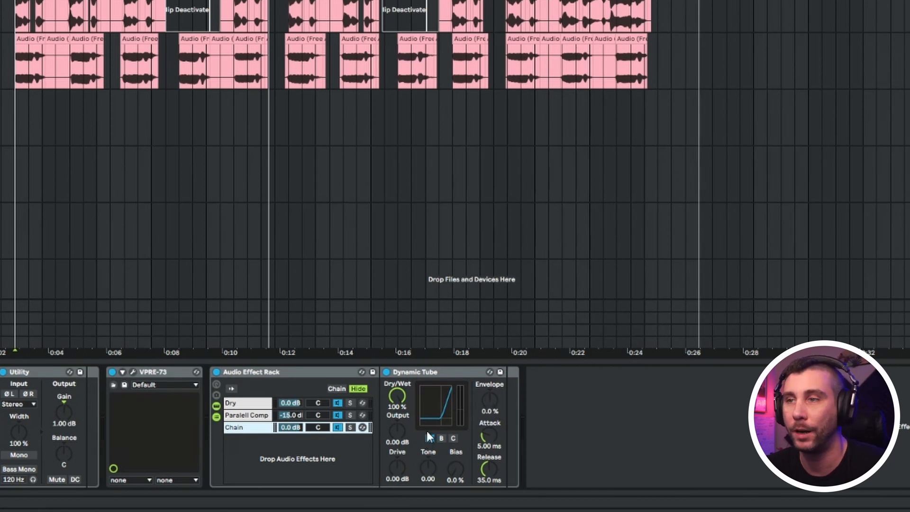
Set Dynamic Tube to tube model C with tone 0.22, bias 17%, drive 4.05 dB and envelope 110%
left_click(453, 438)
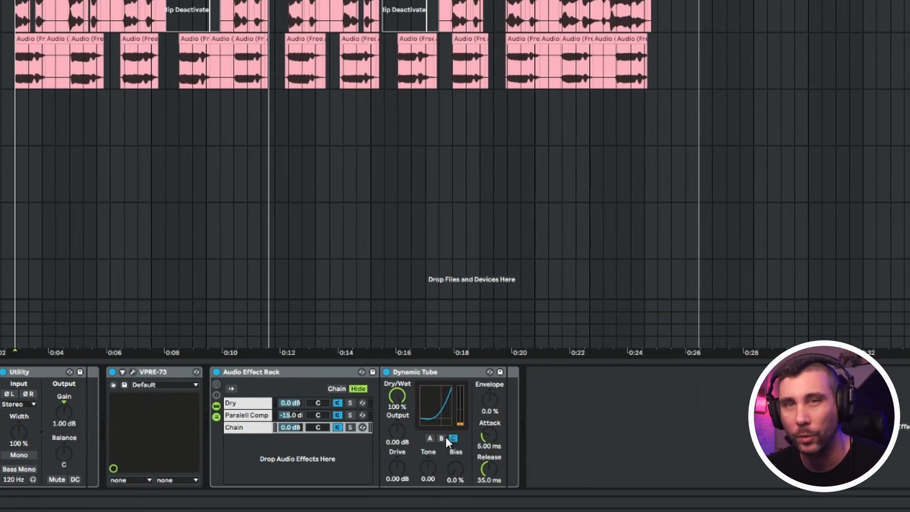
left_click_drag(455, 468, 455, 457)
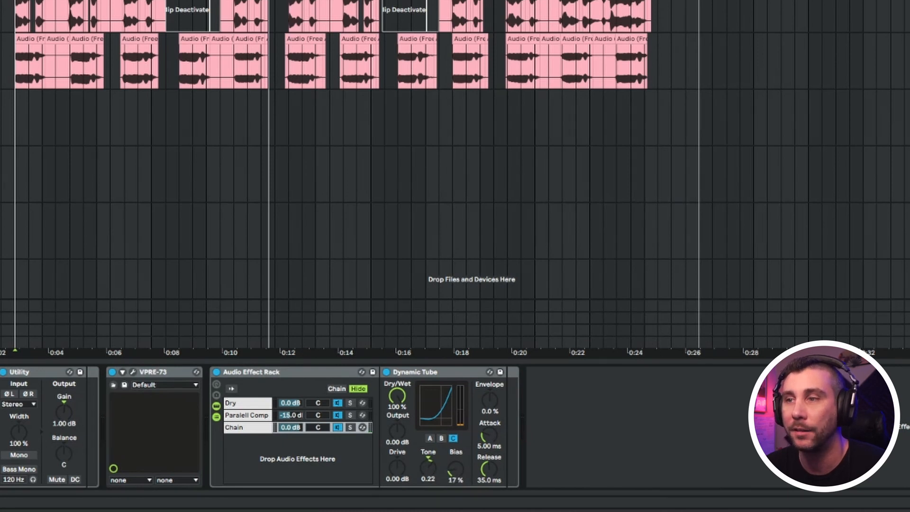
left_click_drag(391, 470, 392, 456)
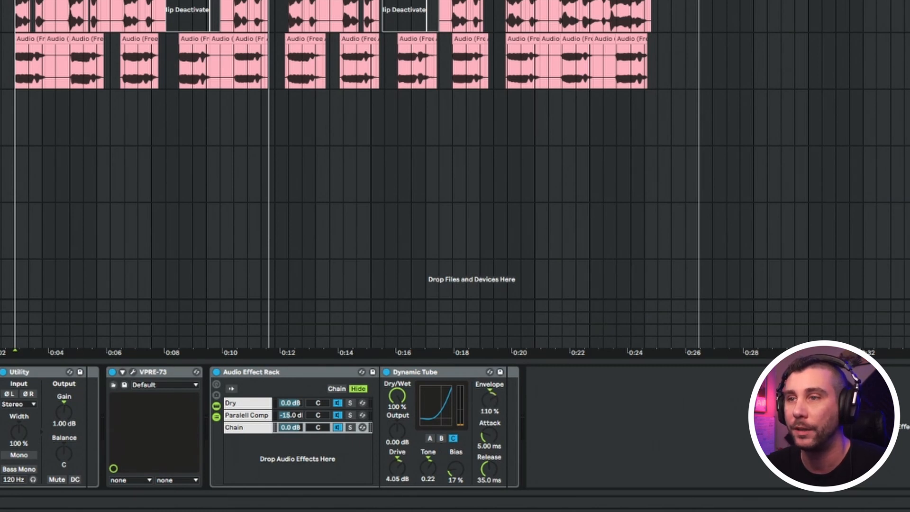
Solo the Dynamic Tube chain and compare the device bypassed and active while the vocals play
left_click(350, 427)
key("space")
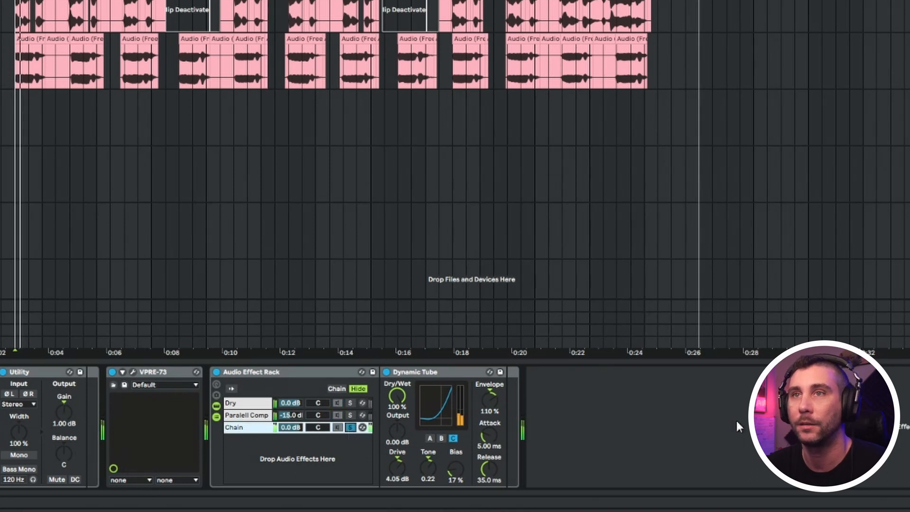
left_click(386, 373)
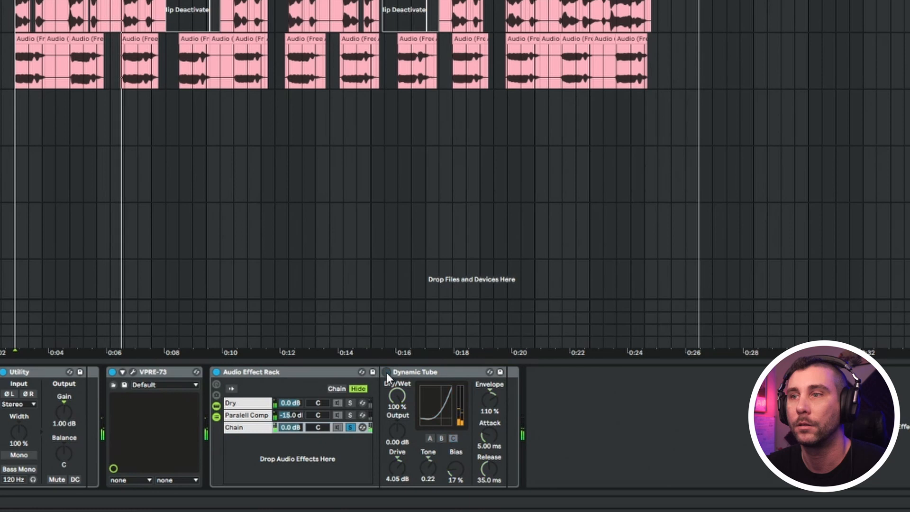
left_click(385, 373)
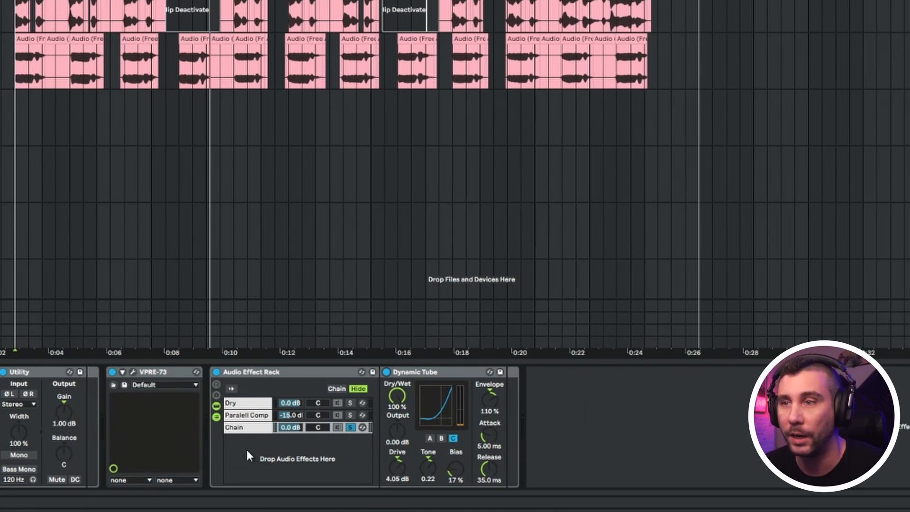
Lower the Dynamic Tube chain's volume to -15.6 dB and take the chain out of solo
left_click(295, 427)
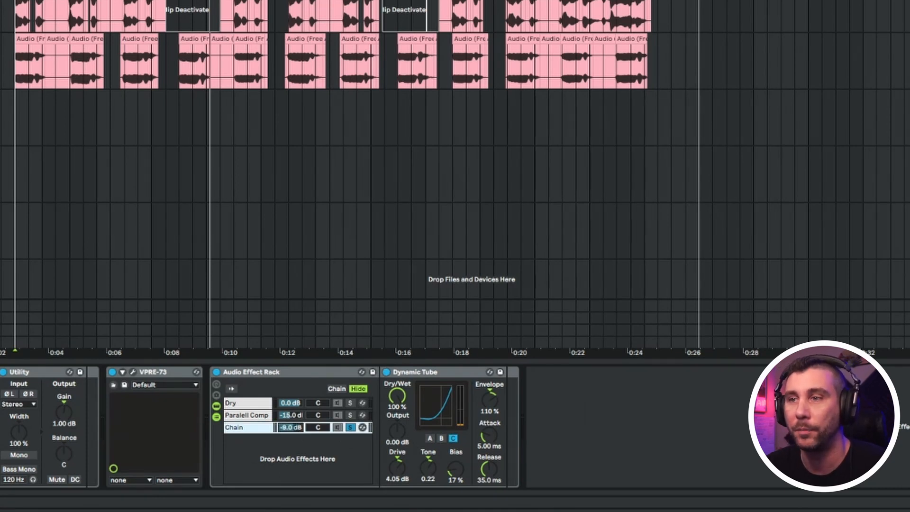
left_click_drag(290, 427, 290, 429)
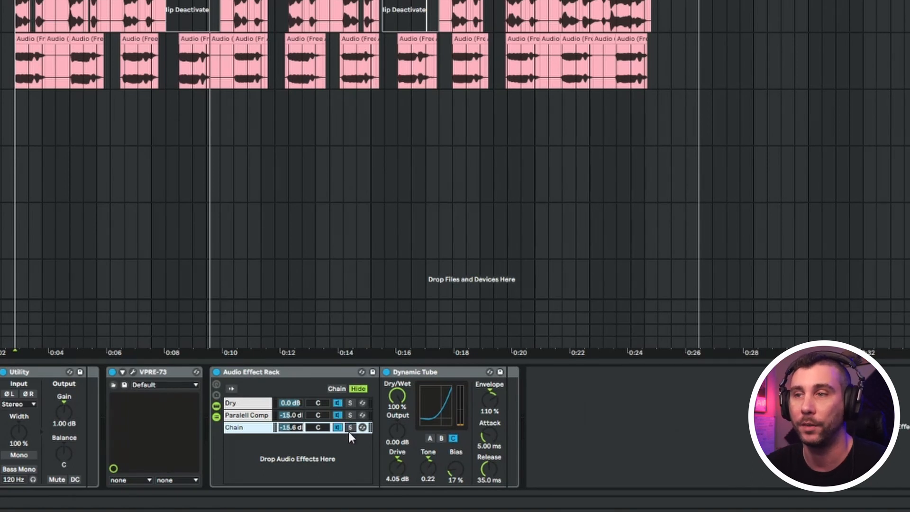
Play the full mix and compare the vocal group's Audio Effect Rack bypassed and active
key("space")
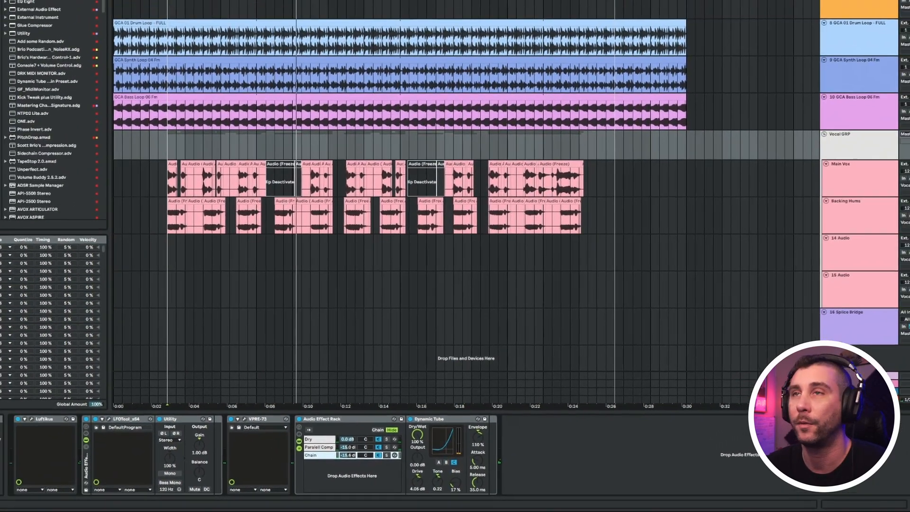
key("space")
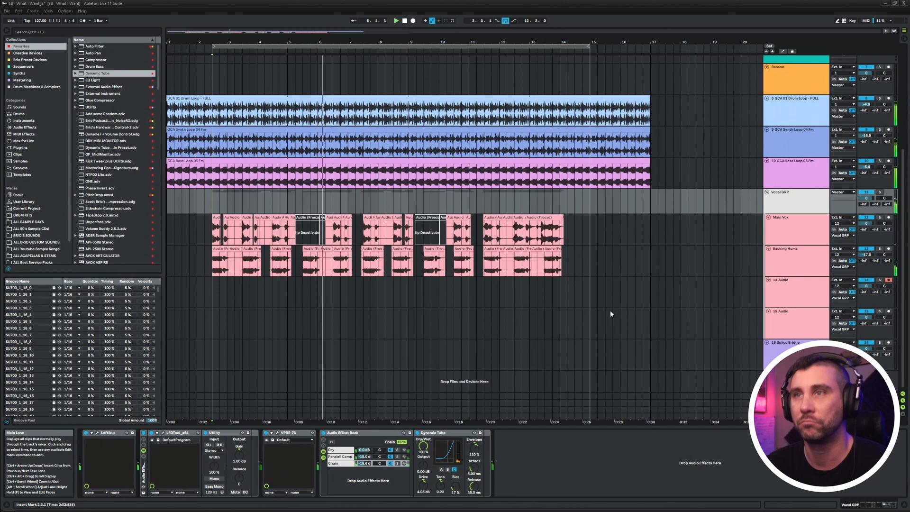
left_click(323, 434)
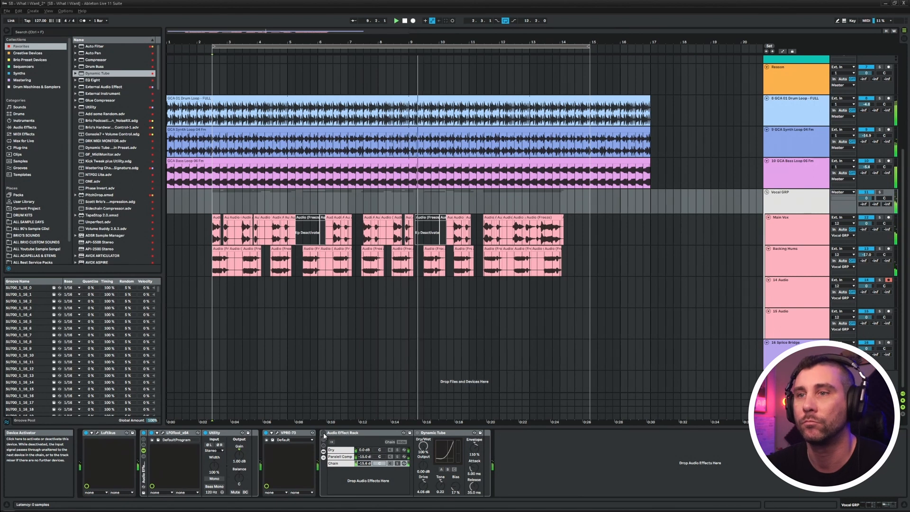
left_click(324, 434)
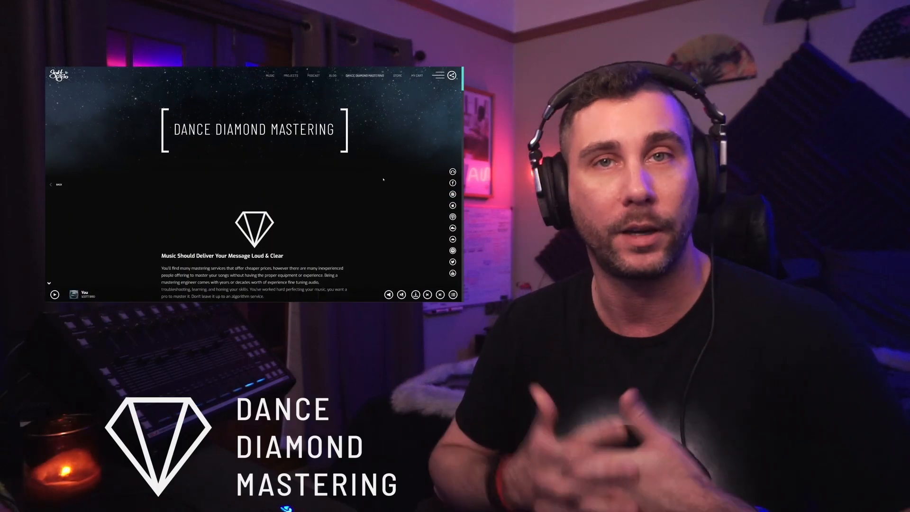
scroll(384, 179, "down", 3)
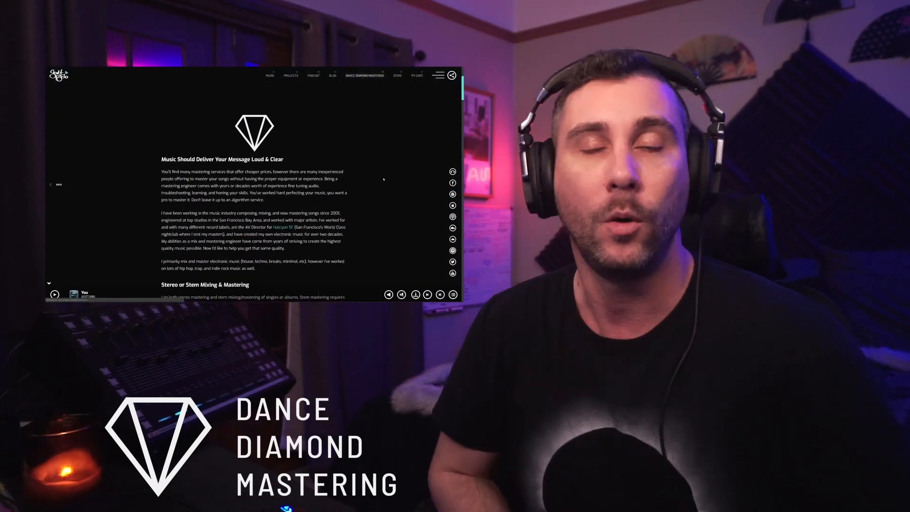
scroll(384, 179, "down", 9)
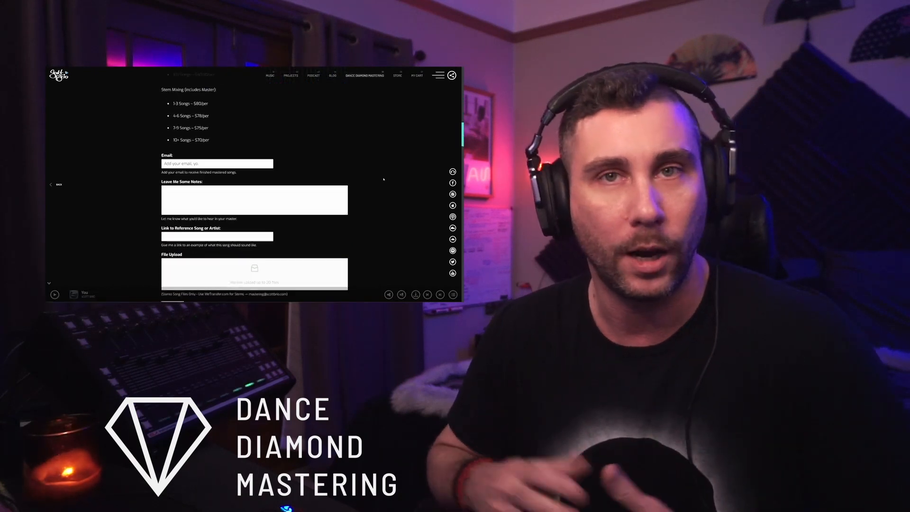
scroll(384, 180, "down", 8)
scroll(384, 180, "down", 3)
scroll(384, 179, "down", 8)
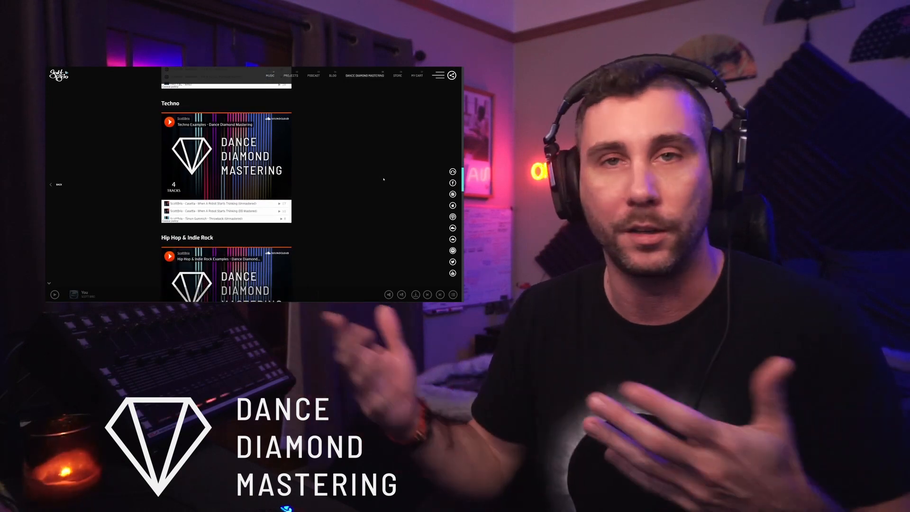
scroll(384, 179, "down", 15)
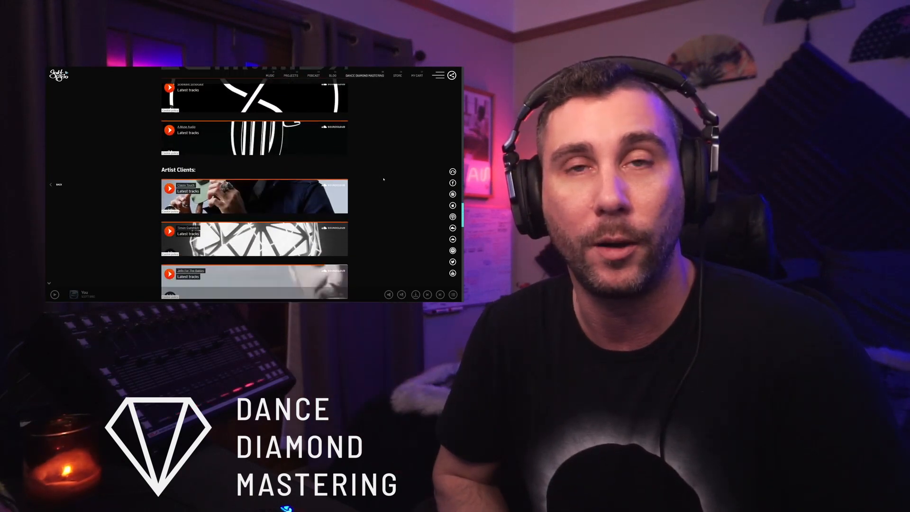
scroll(383, 179, "down", 8)
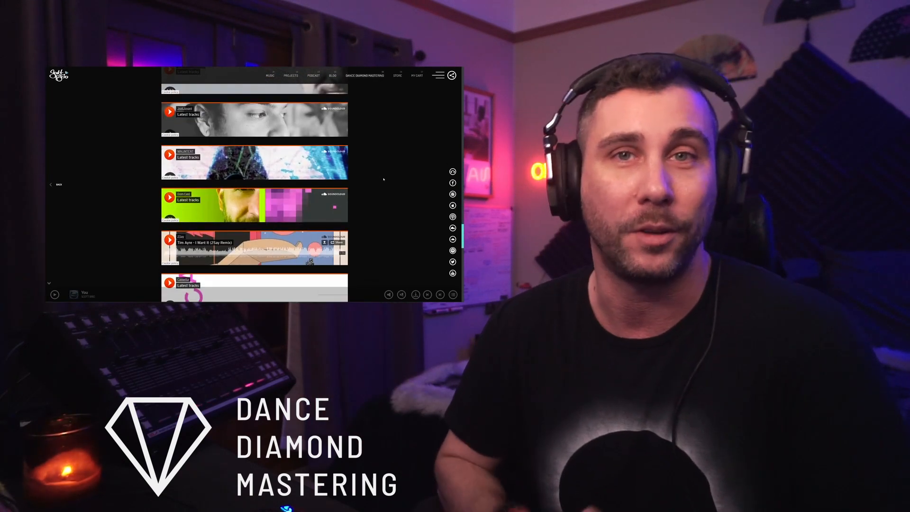
scroll(384, 179, "down", 10)
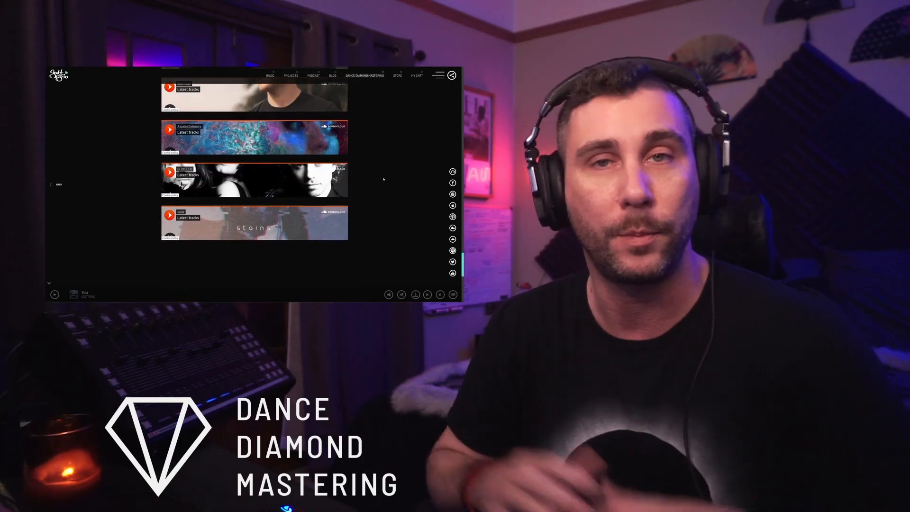